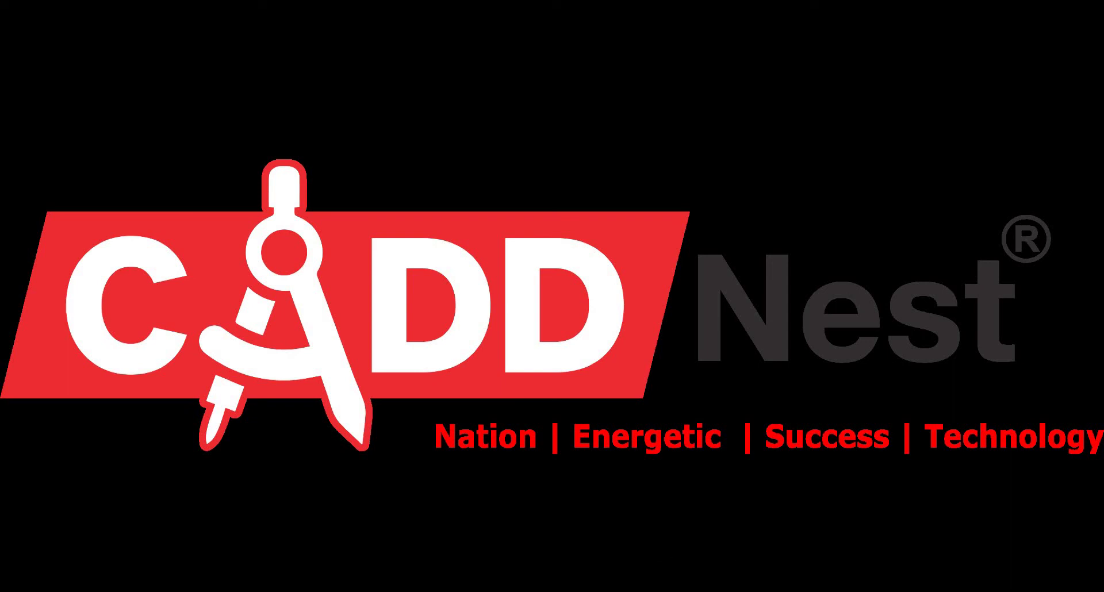
Bring the blank Word document, Document1, to the front from the taskbar.
click(530, 581)
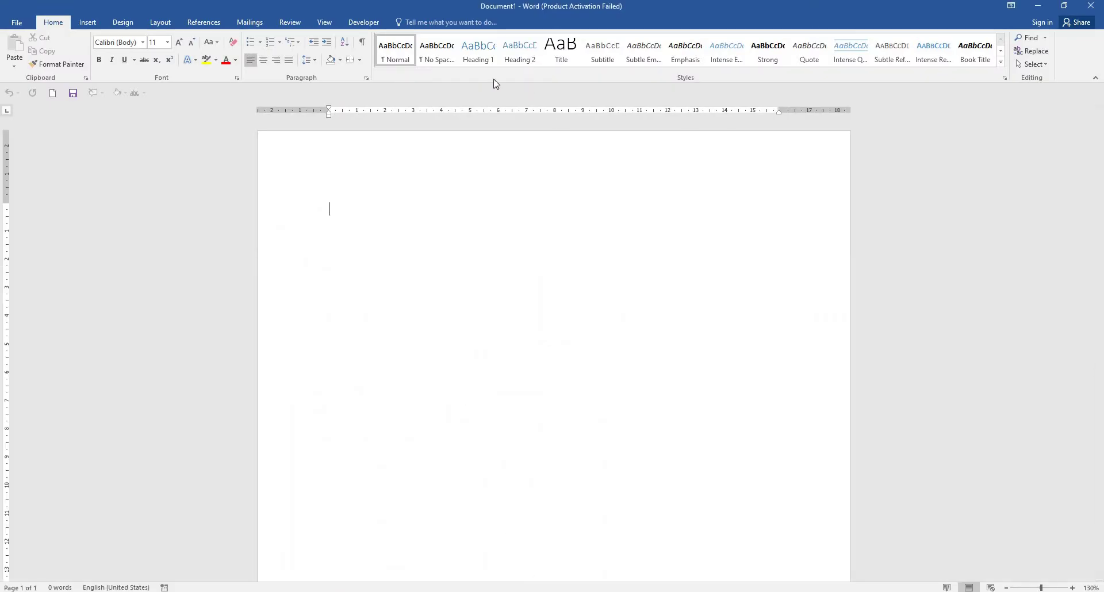
Open the Envelopes and Labels dialog from the Mailings tab and move it aside.
click(245, 26)
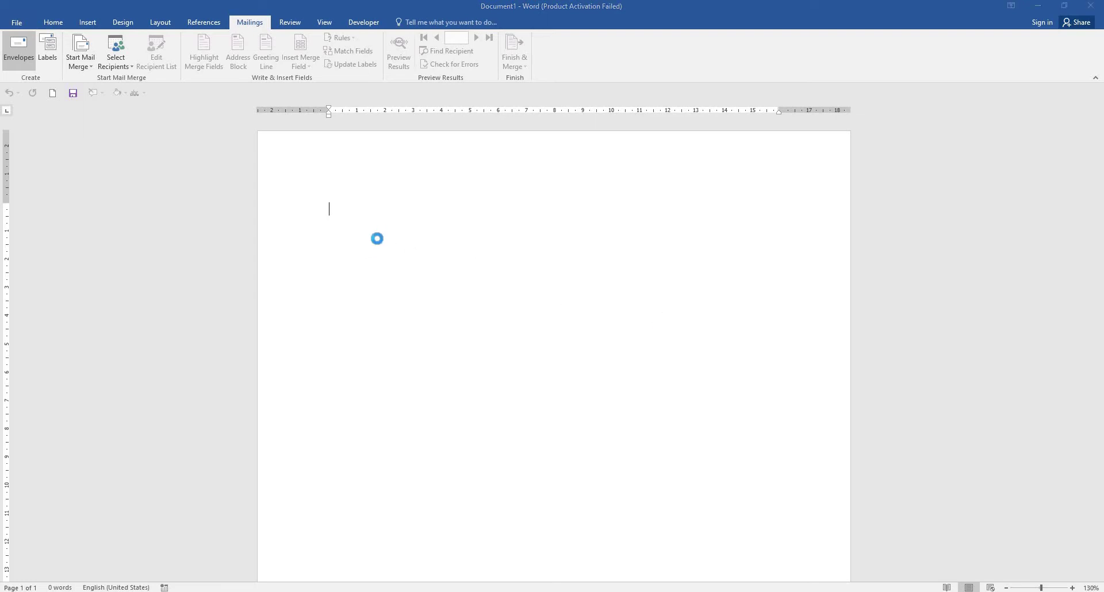
drag(535, 166, 430, 161)
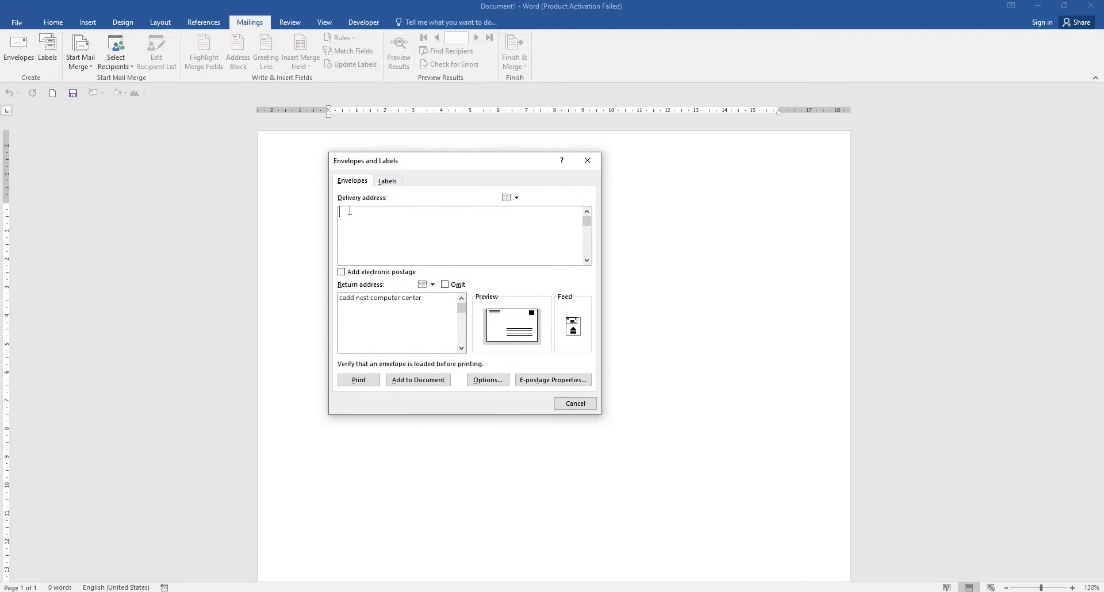
drag(424, 298, 344, 300)
key(Delete)
click(383, 224)
text(#)
text(7)
text(5,)
text(Mall)
text(eshwar)
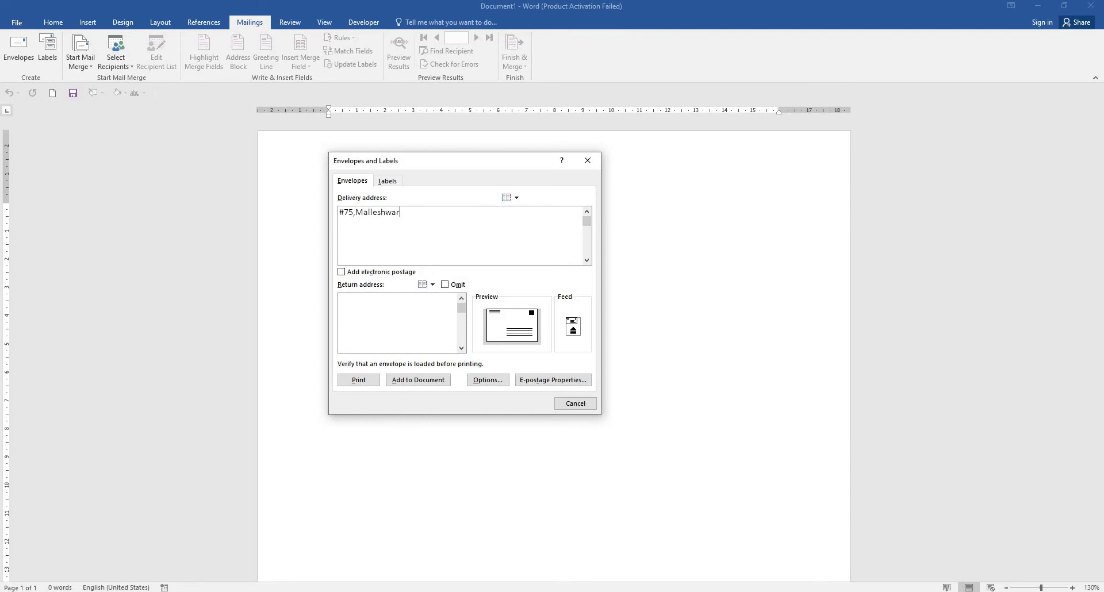
text(am 18)
text(th cross)
key(Return)
text(C)
text(ADD )
text(nest)
text( Comp)
text(uter)
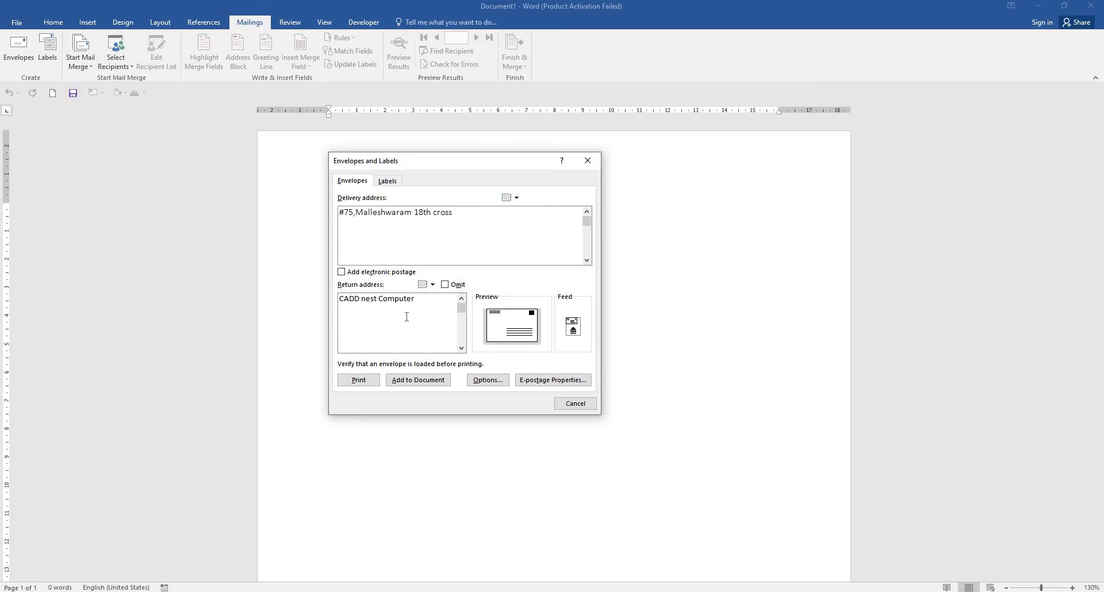
text(Ce)
text(ntre)
click(432, 386)
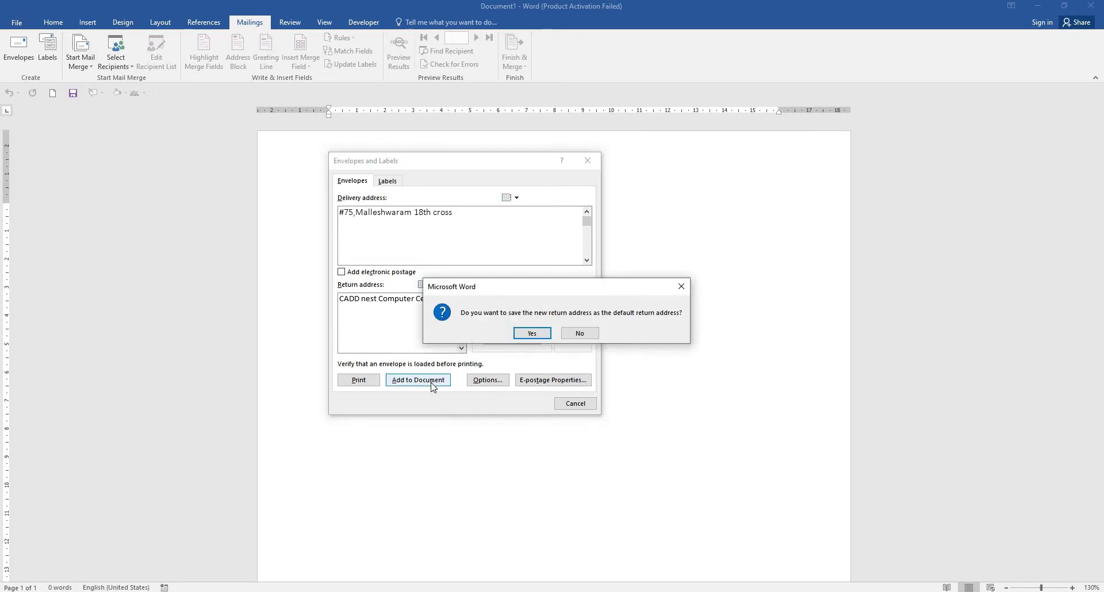
click(532, 336)
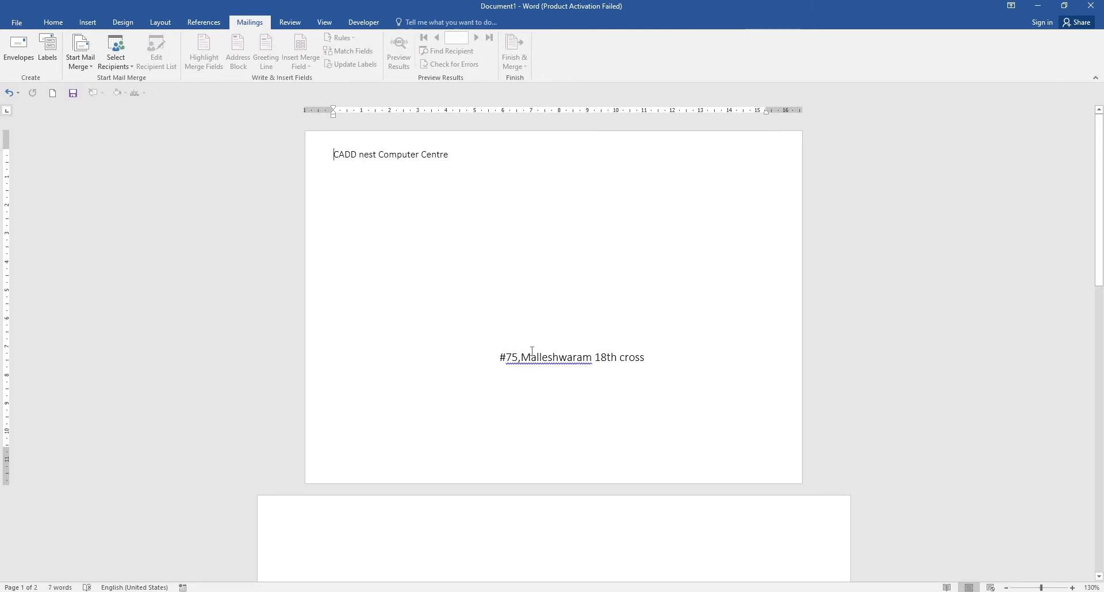
click(555, 358)
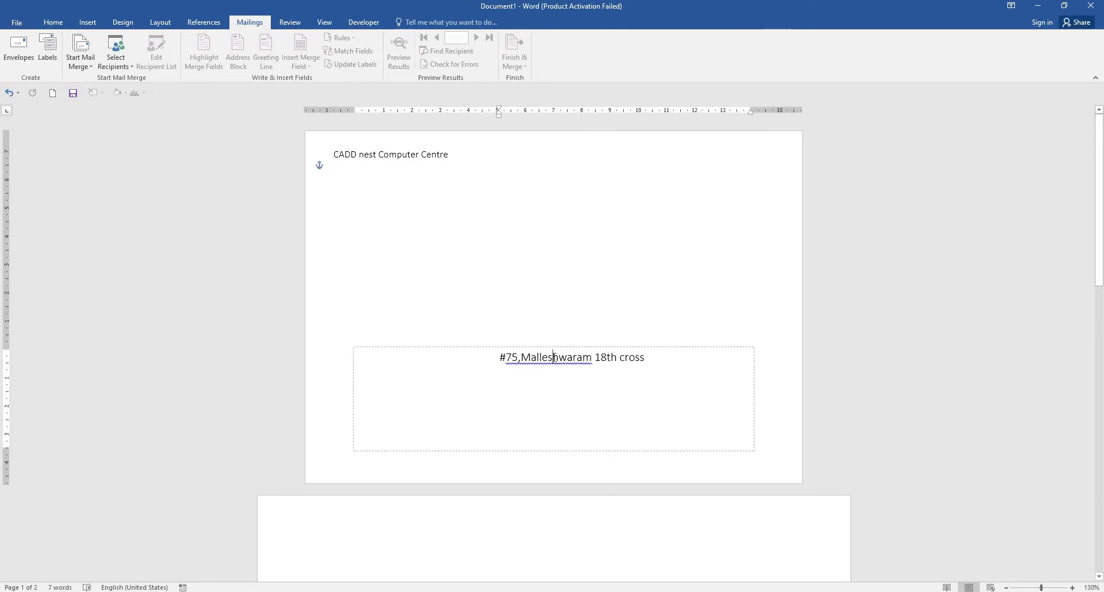
right_click(555, 358)
click(545, 456)
click(357, 155)
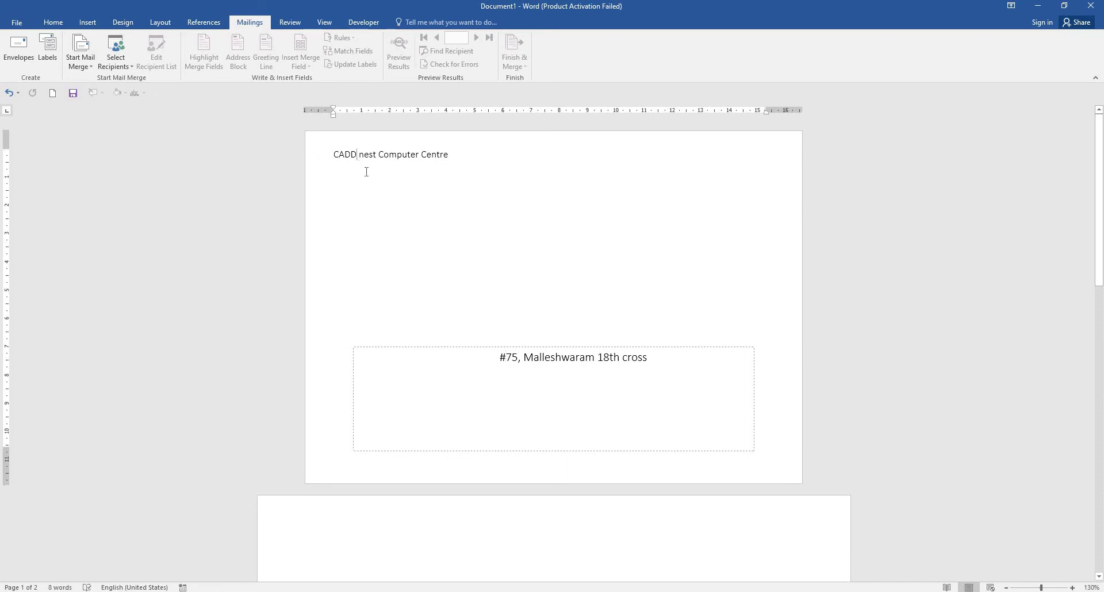
click(511, 359)
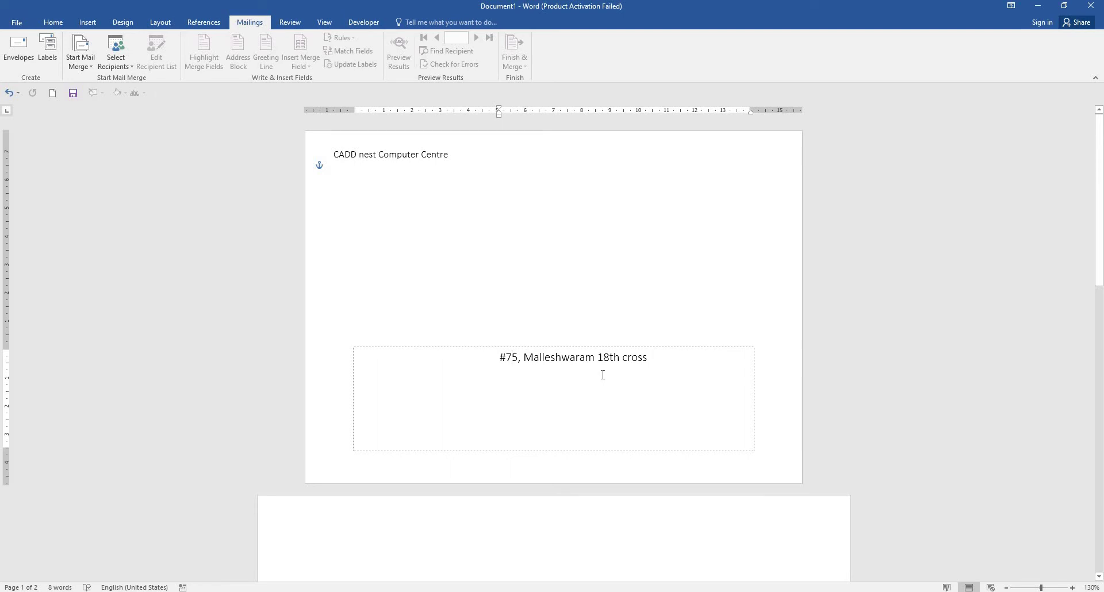
click(419, 164)
Set the envelope size to B4 (250 x 353 mm) in Envelope Options.
click(19, 49)
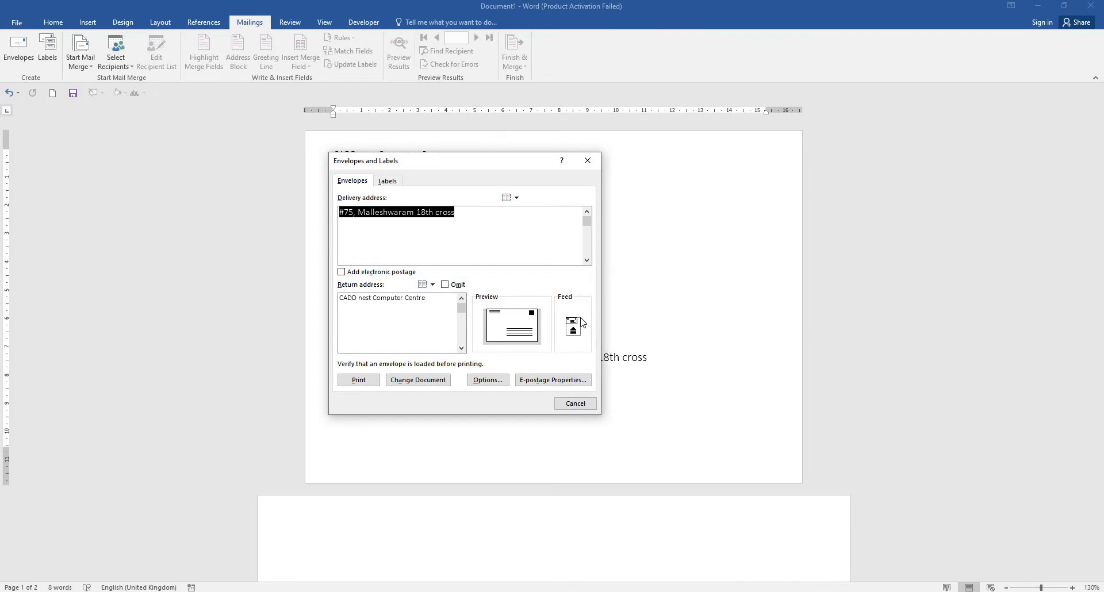
click(485, 381)
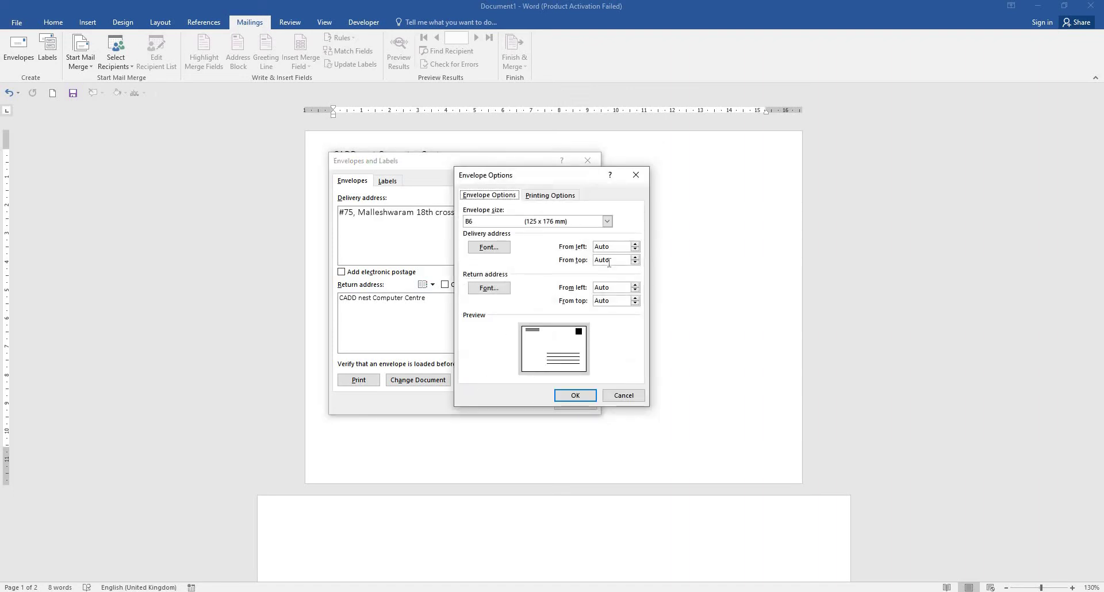
click(607, 221)
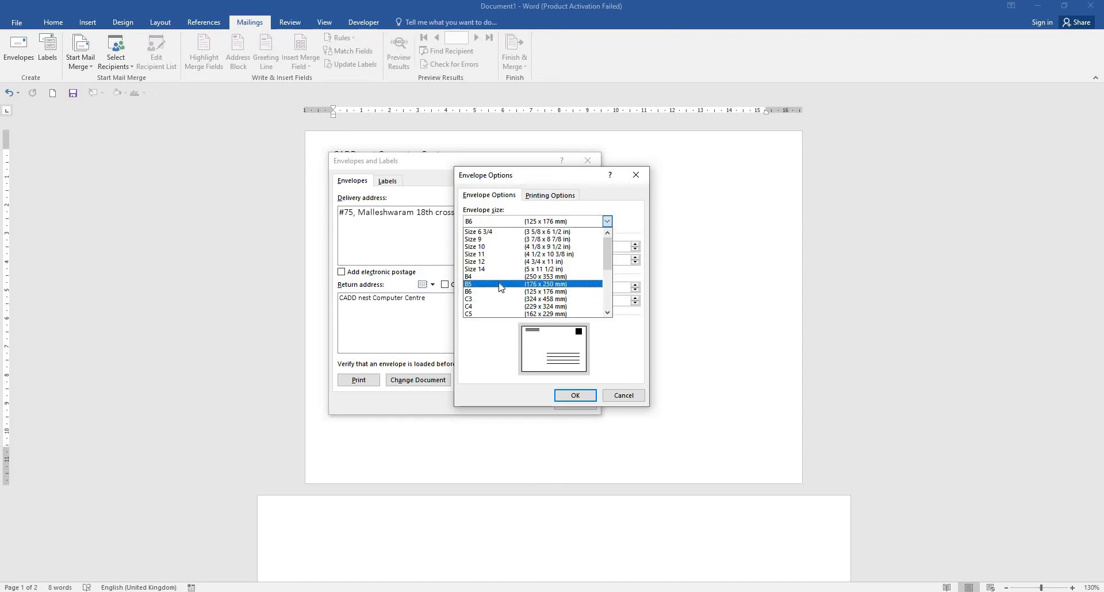
scroll(497, 304, down, 1)
scroll(496, 309, down, 2)
scroll(496, 310, down, 1)
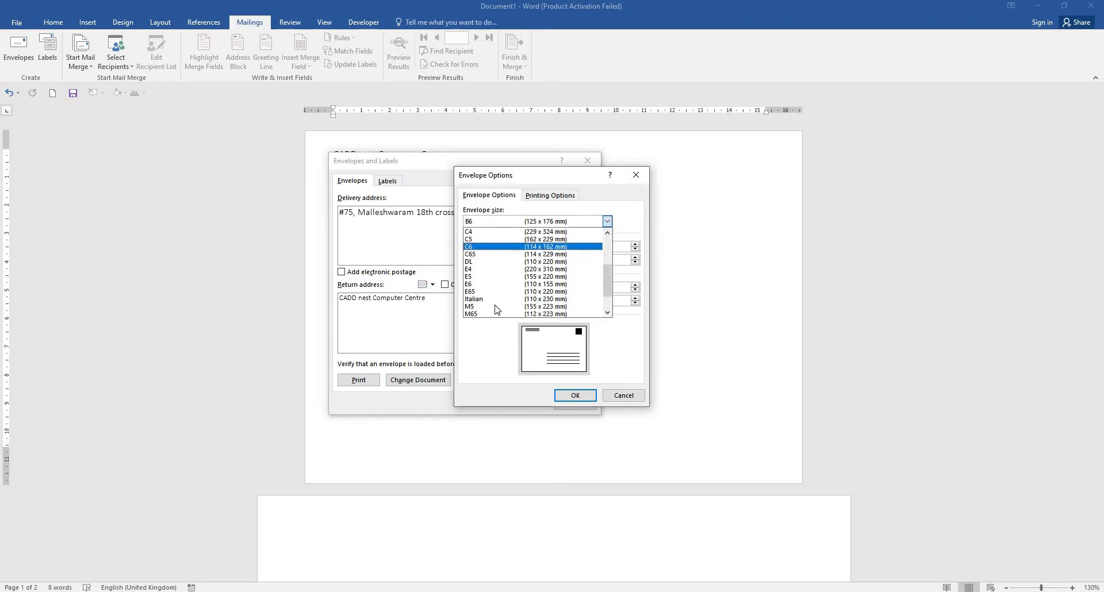
scroll(495, 311, down, 1)
scroll(494, 310, up, 3)
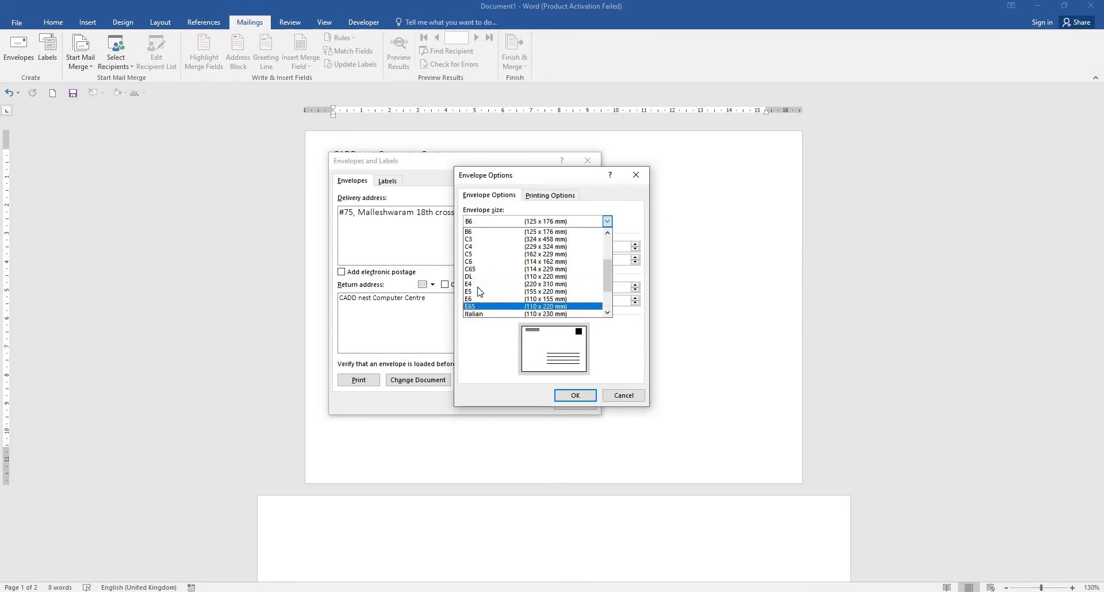
click(477, 250)
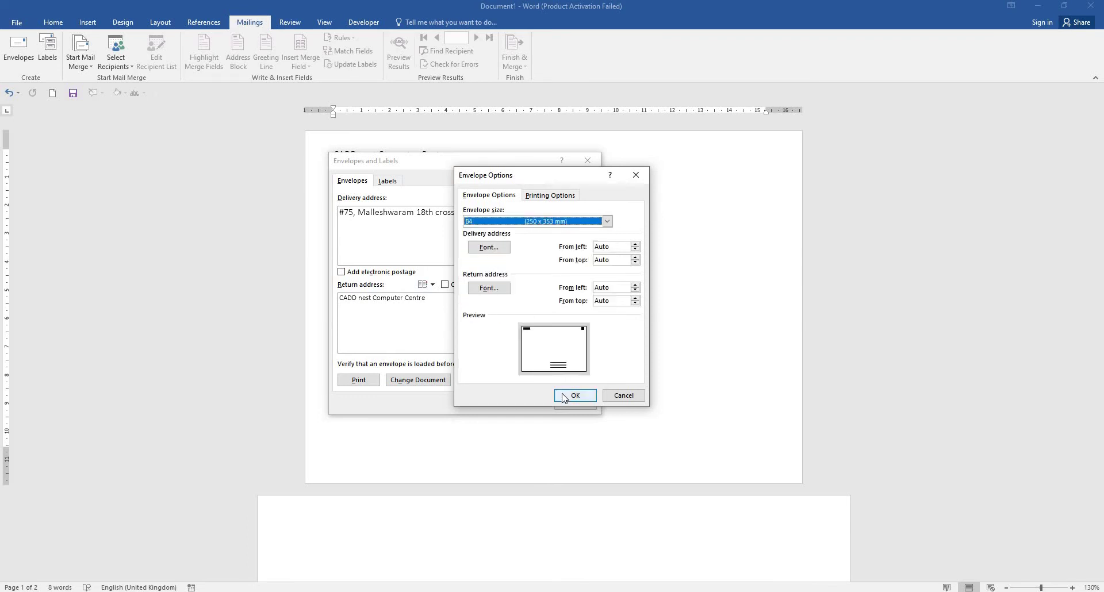
click(490, 250)
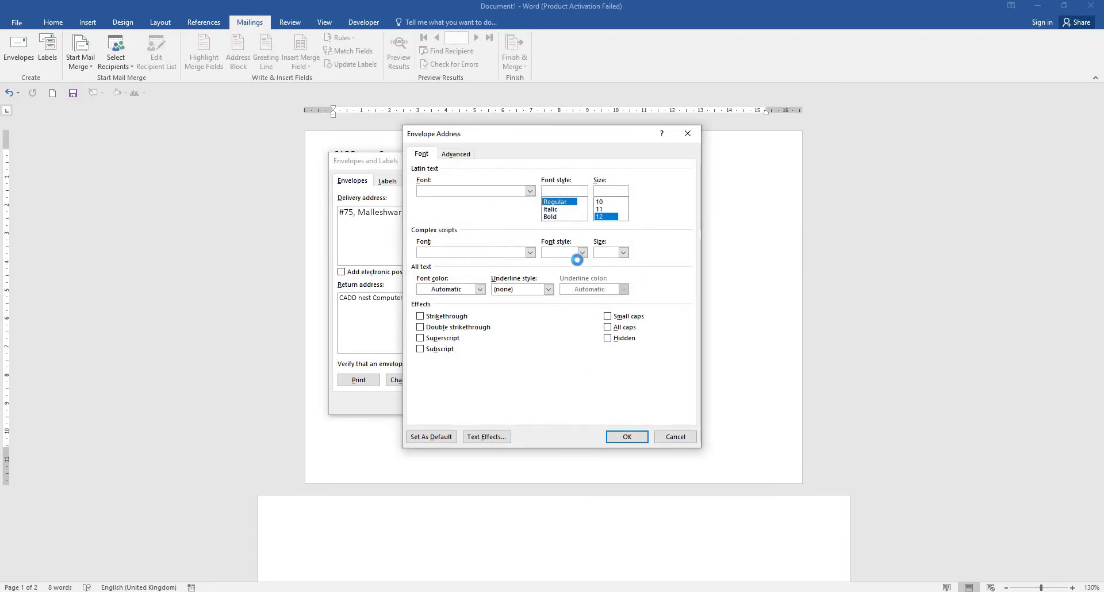
Make the delivery address bold, size 11, single-underlined and red, then close the dialogs.
click(555, 217)
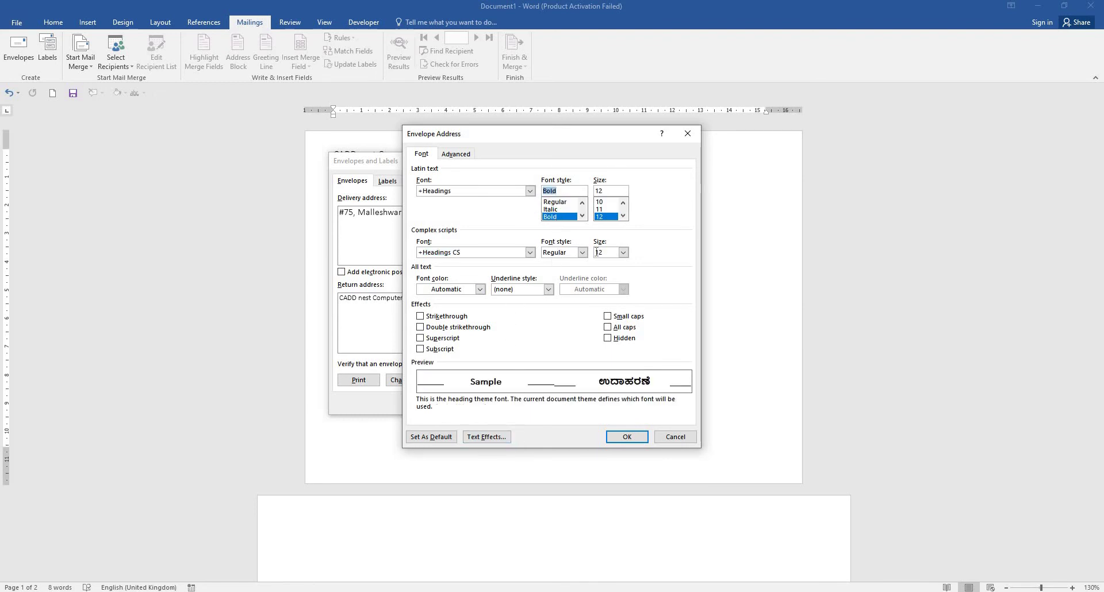
click(604, 210)
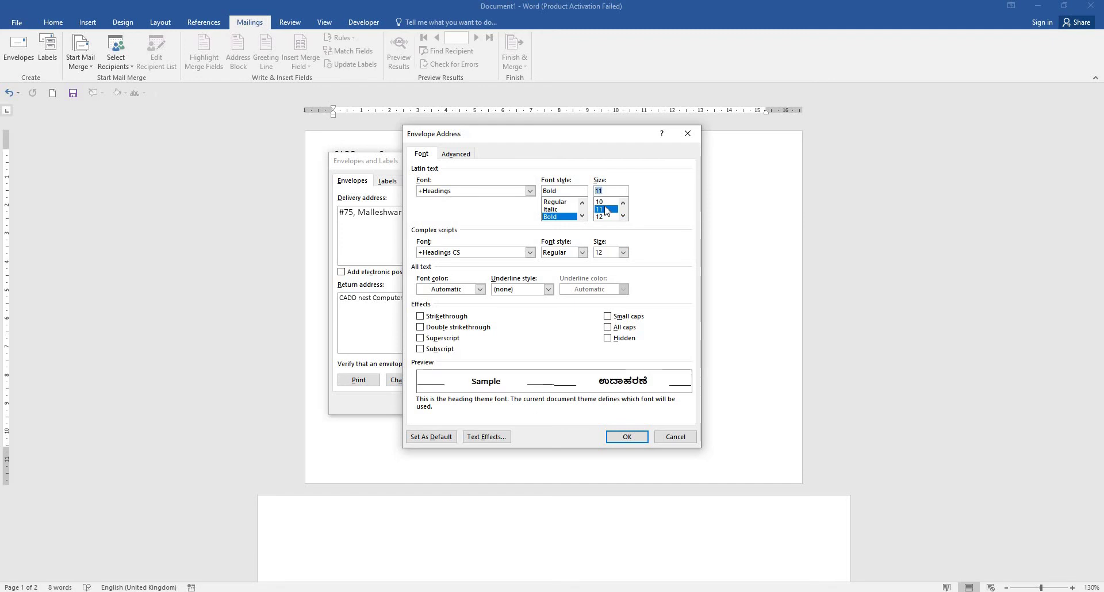
click(548, 289)
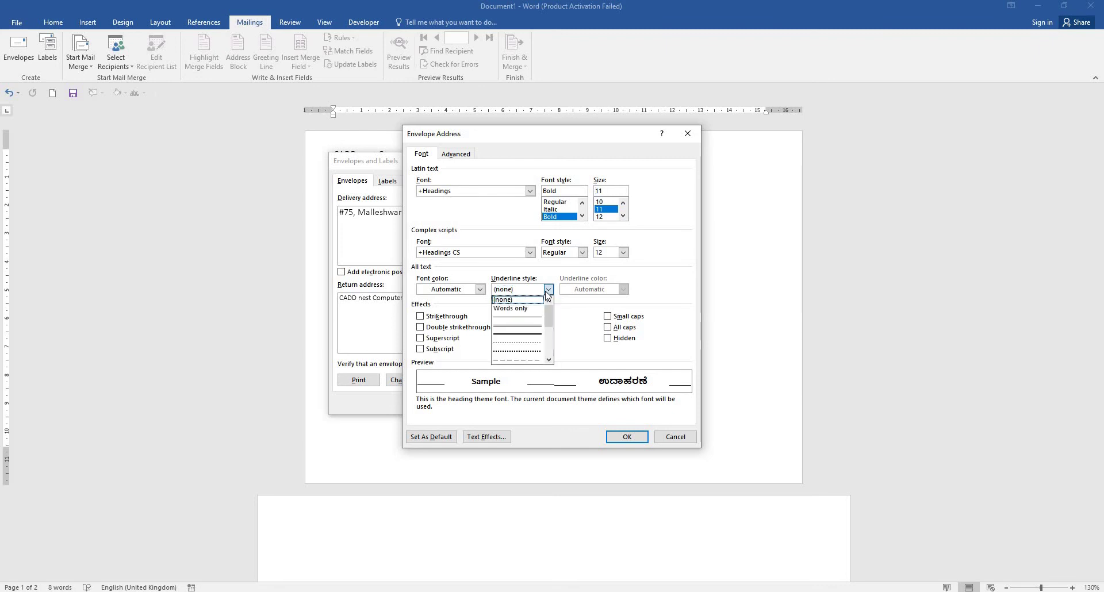
click(525, 320)
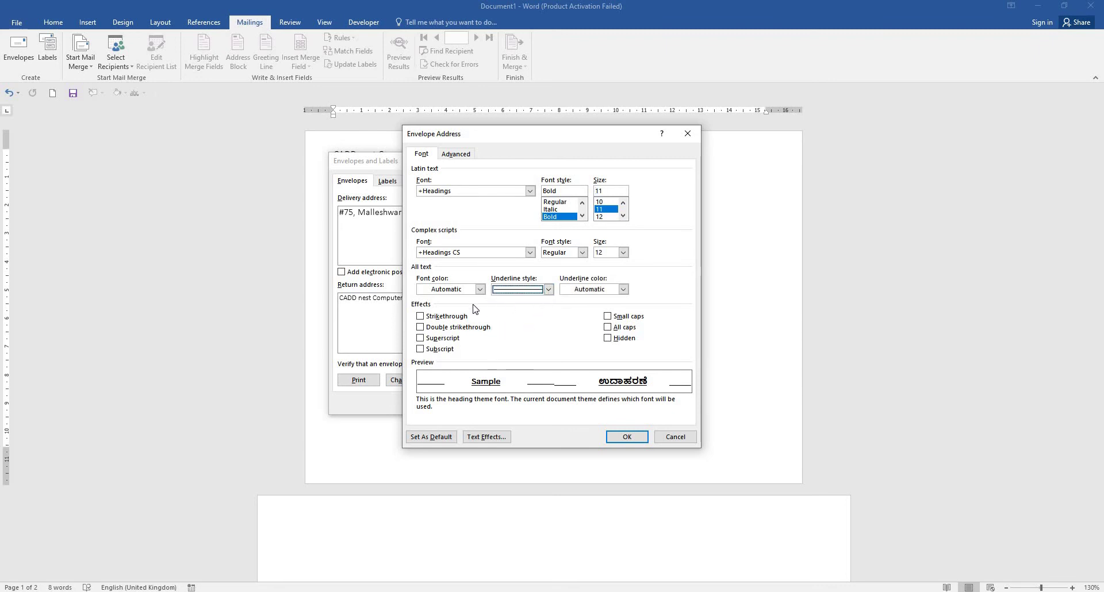
click(480, 289)
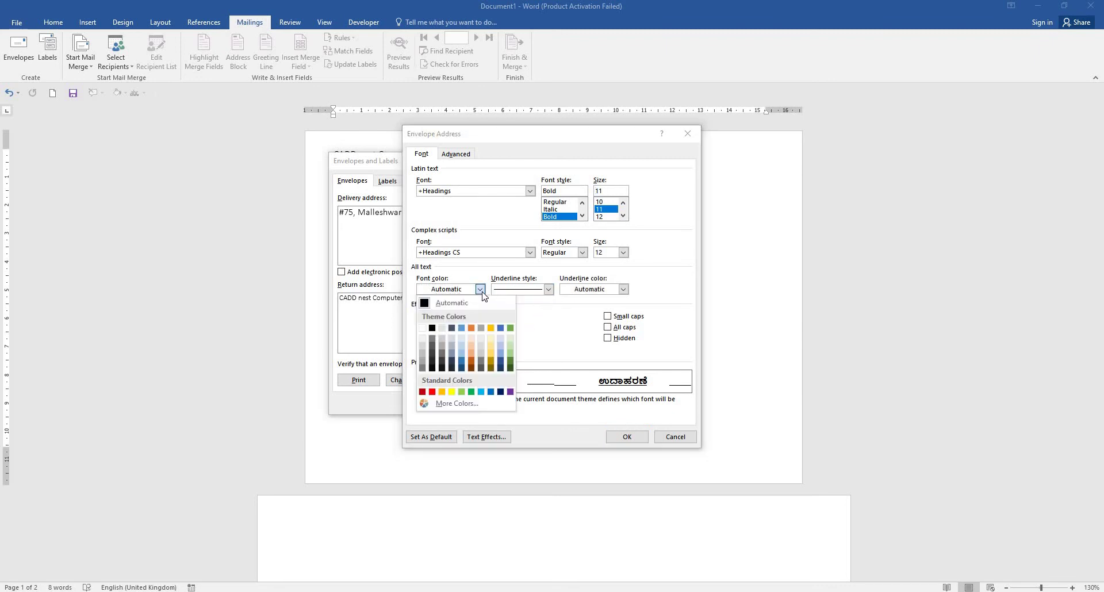
click(432, 392)
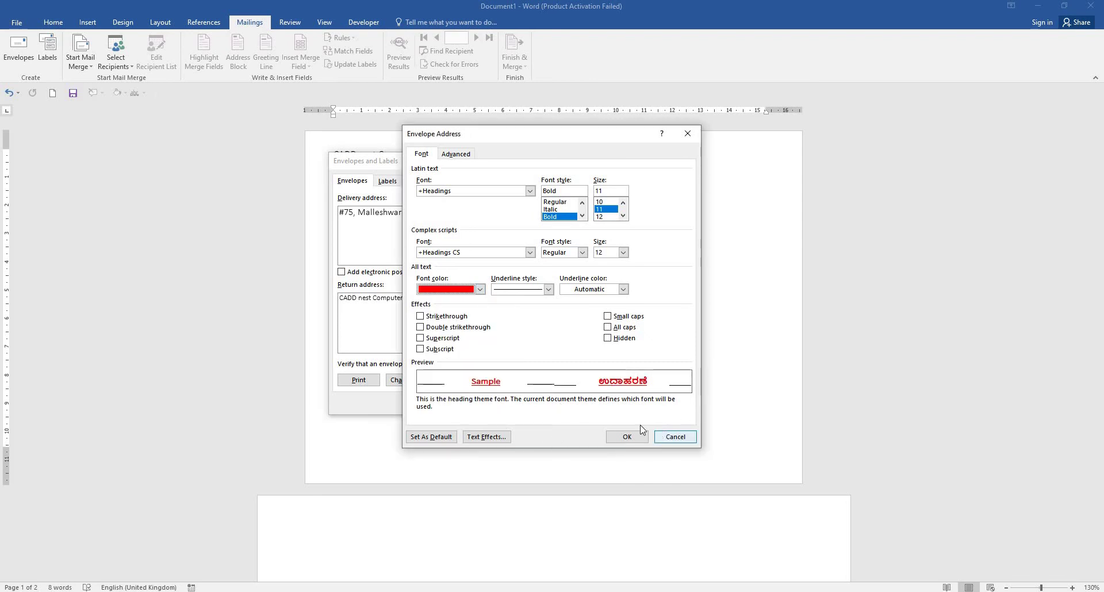
click(627, 437)
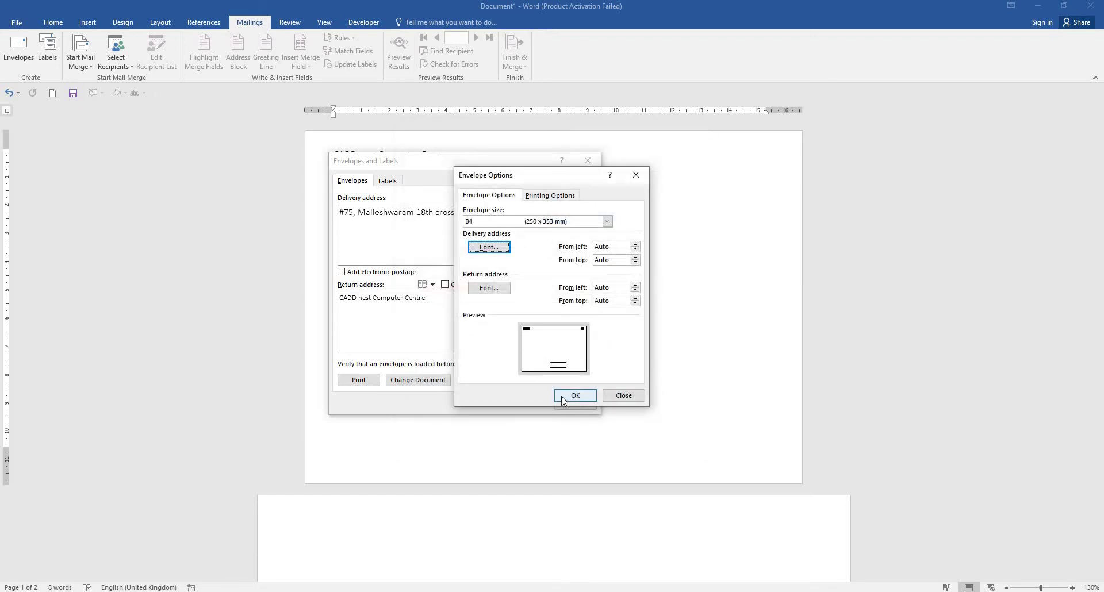
click(574, 396)
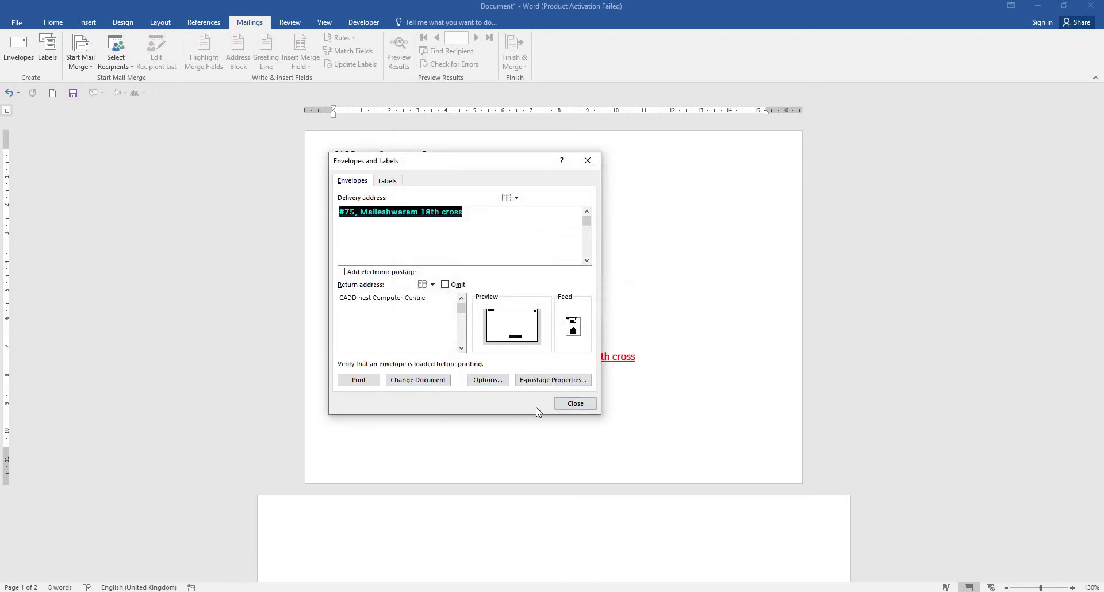
click(568, 405)
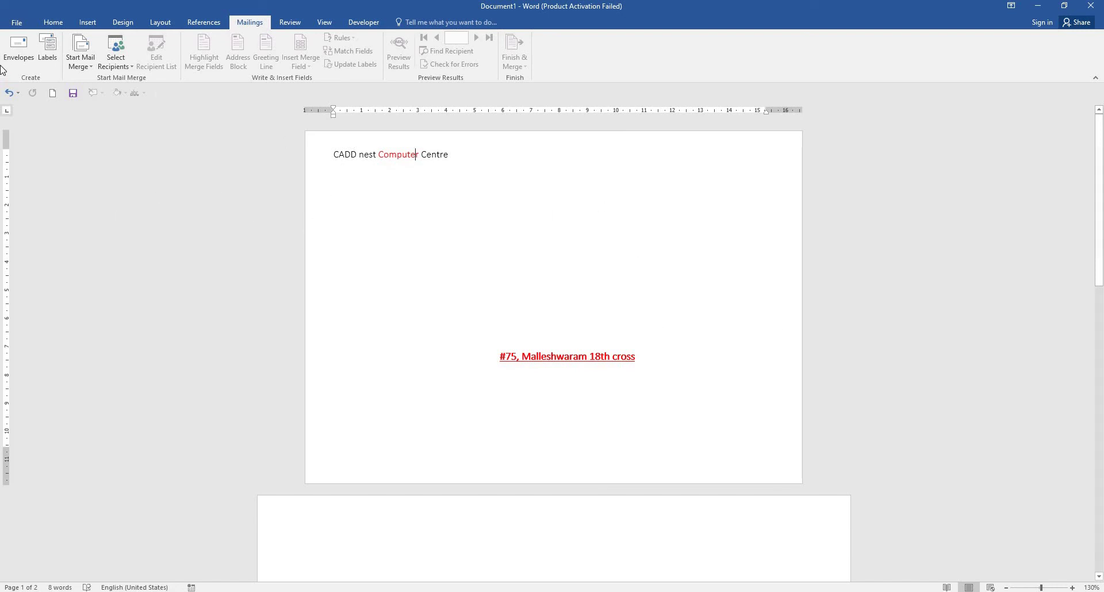
Change the envelope size to B5 (176 x 250 mm) in Envelope Options.
click(19, 51)
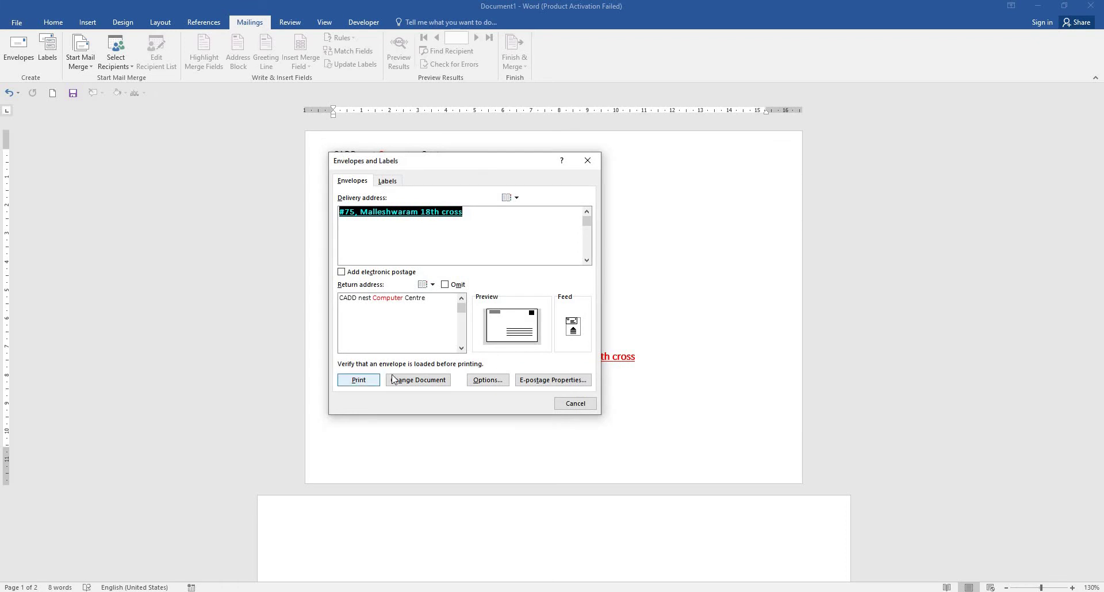
click(490, 382)
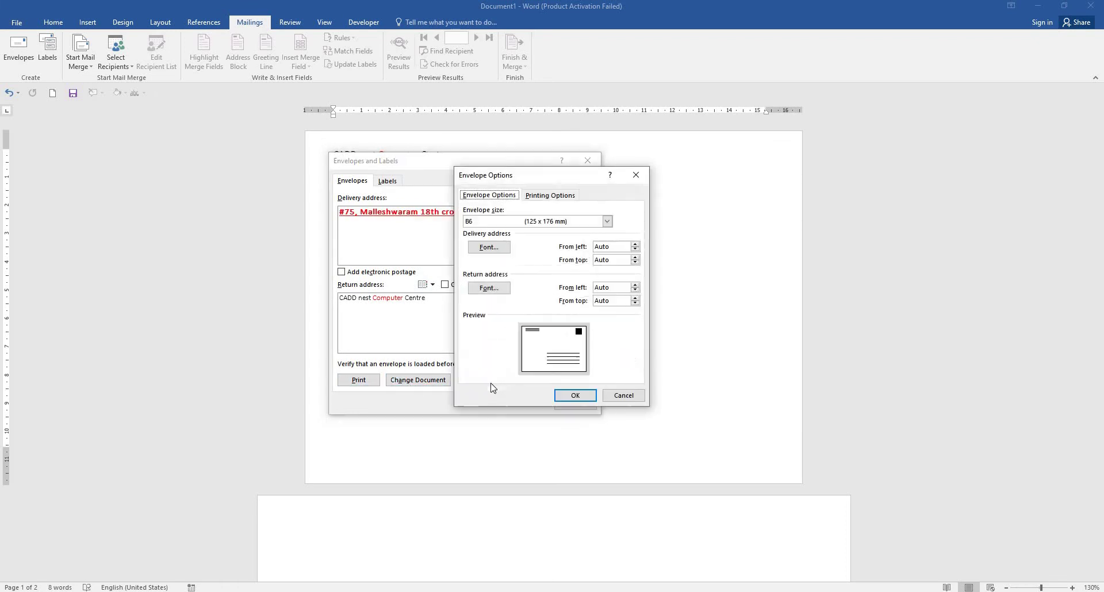
click(603, 222)
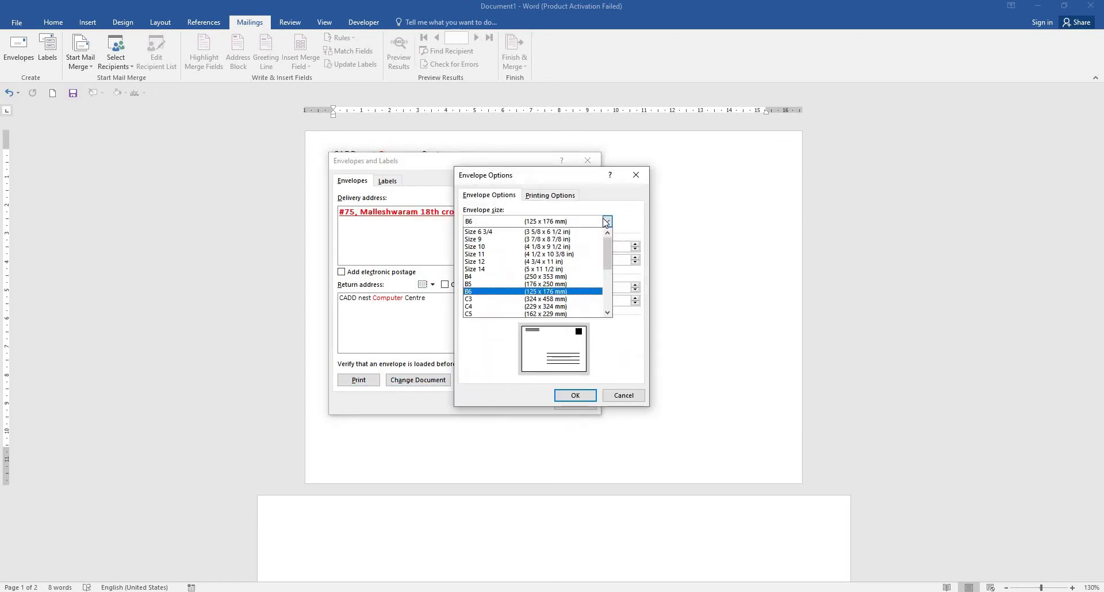
click(580, 288)
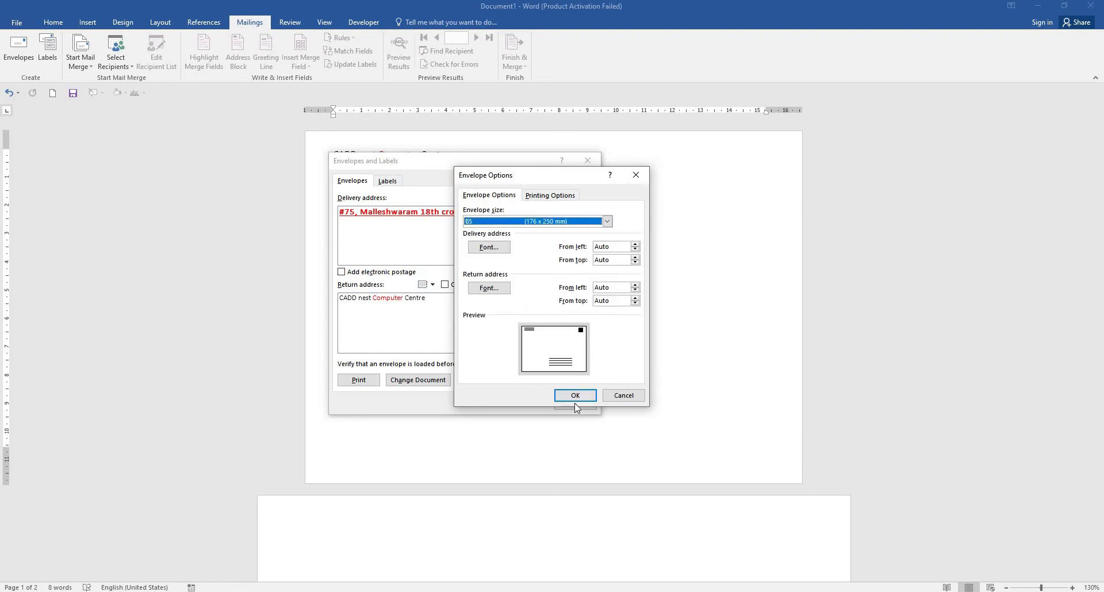
click(575, 397)
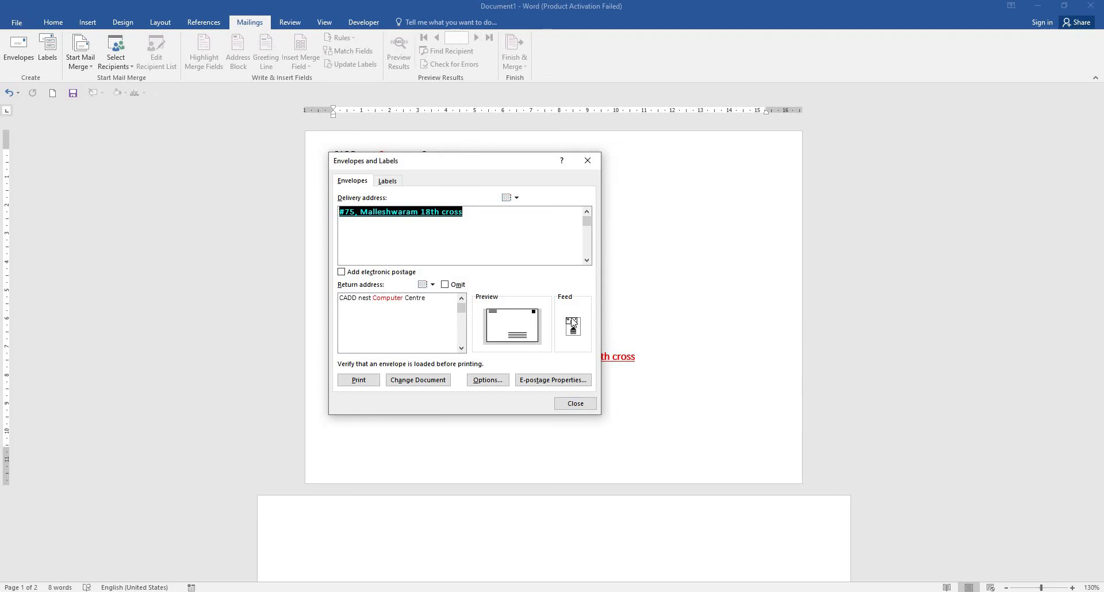
Set the envelope feed to a face-down method in Printing Options and close the dialog.
click(487, 380)
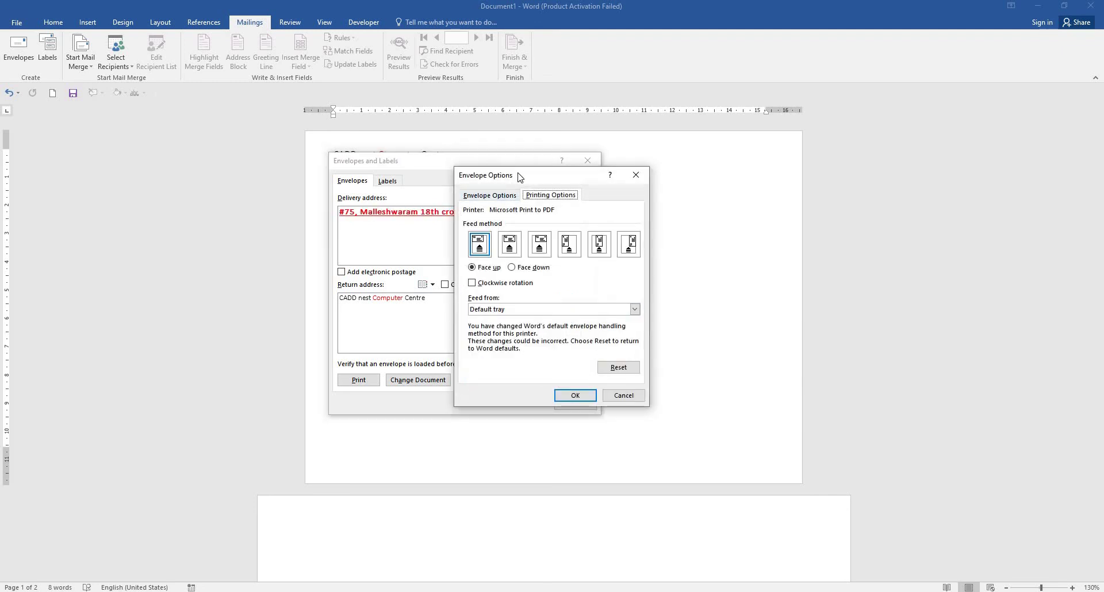
drag(519, 175, 402, 191)
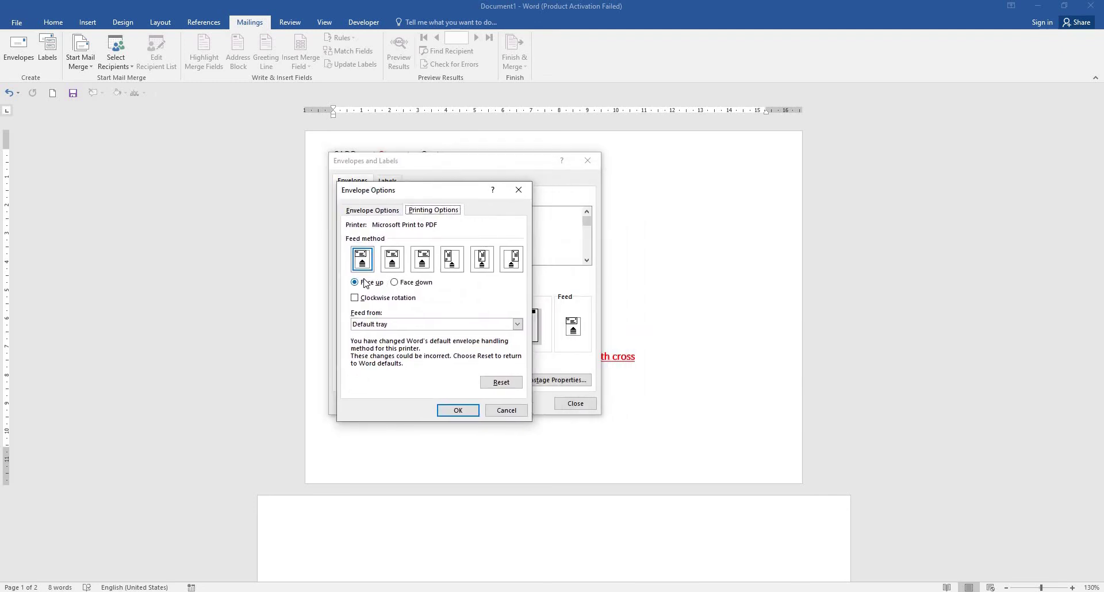
click(406, 282)
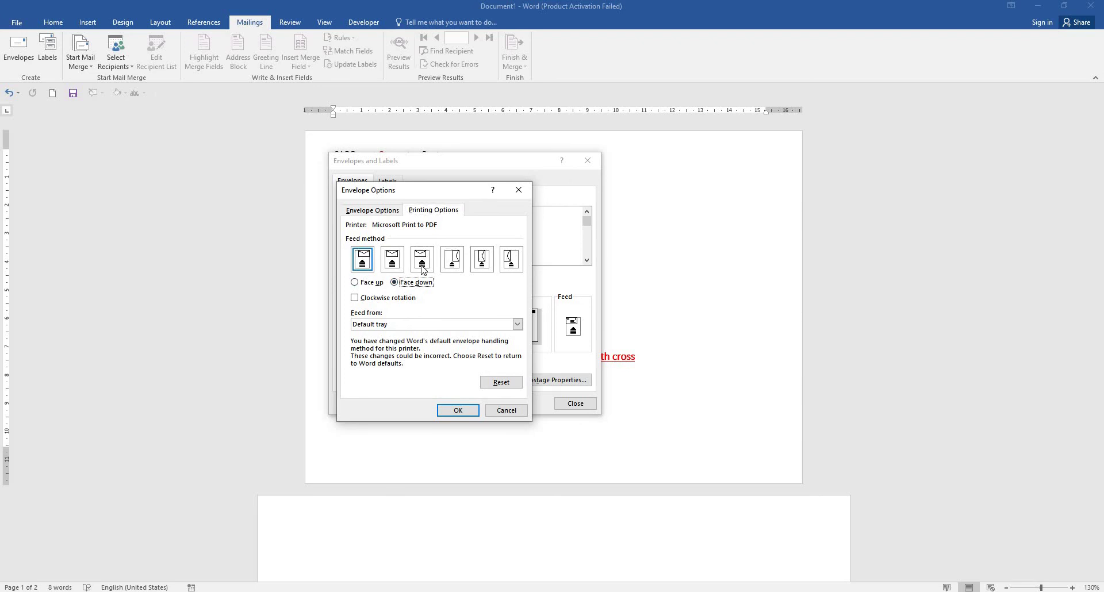
click(401, 262)
click(420, 263)
click(466, 410)
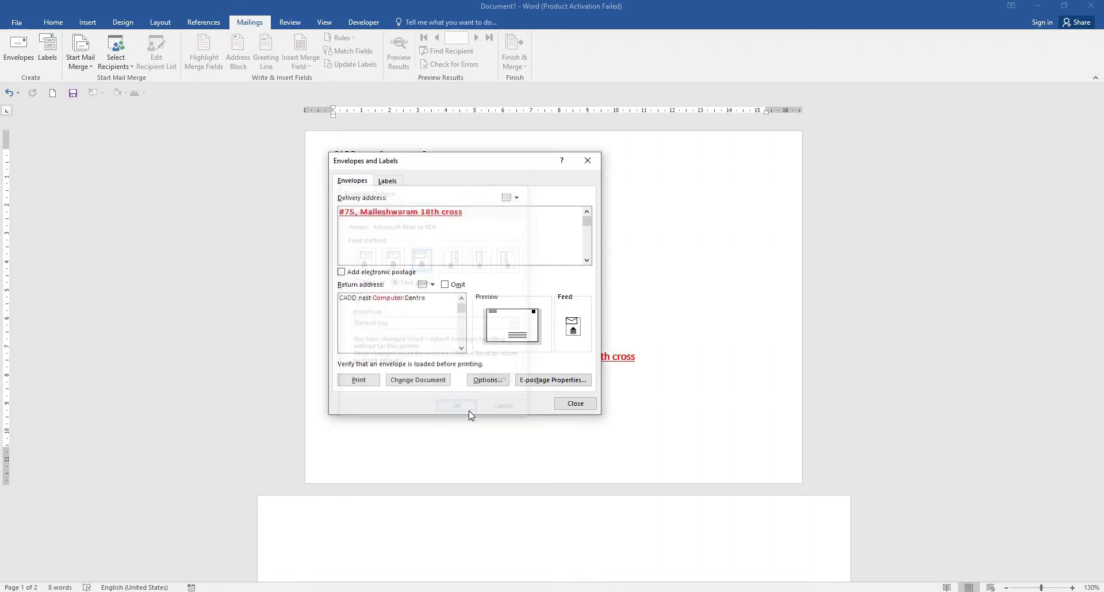
click(575, 404)
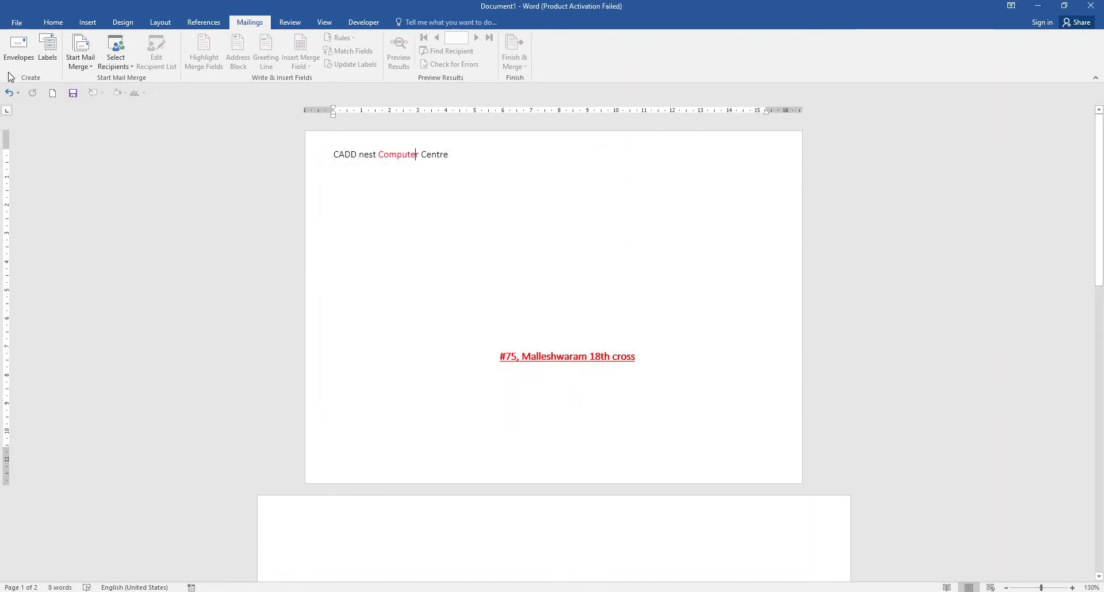
Switch the envelope feed to face up with Word's recommended feed method and return to the document.
click(18, 51)
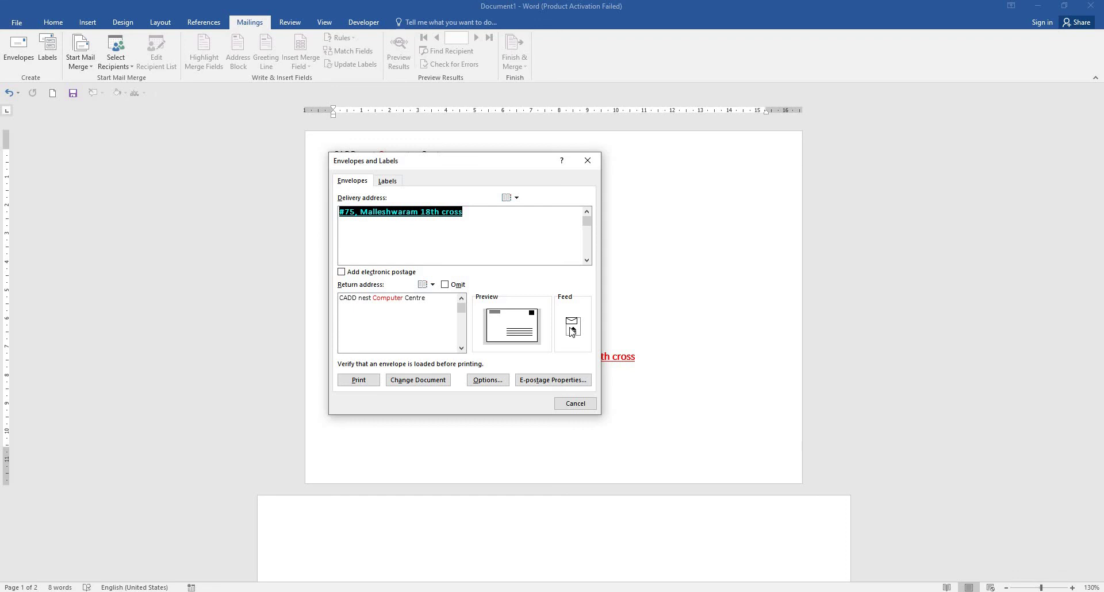
click(488, 379)
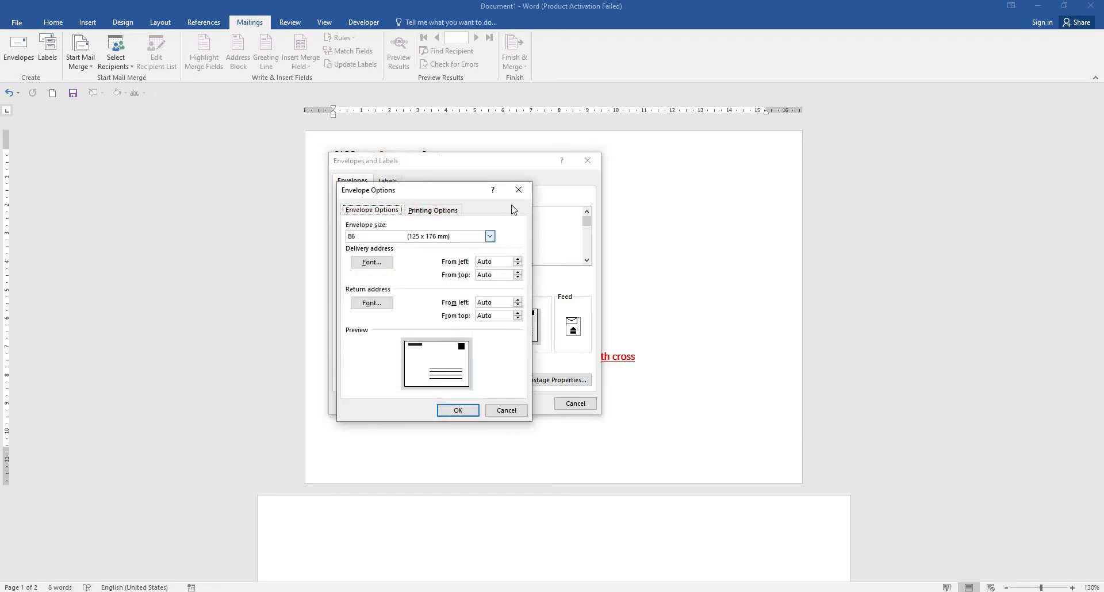
click(518, 190)
click(573, 327)
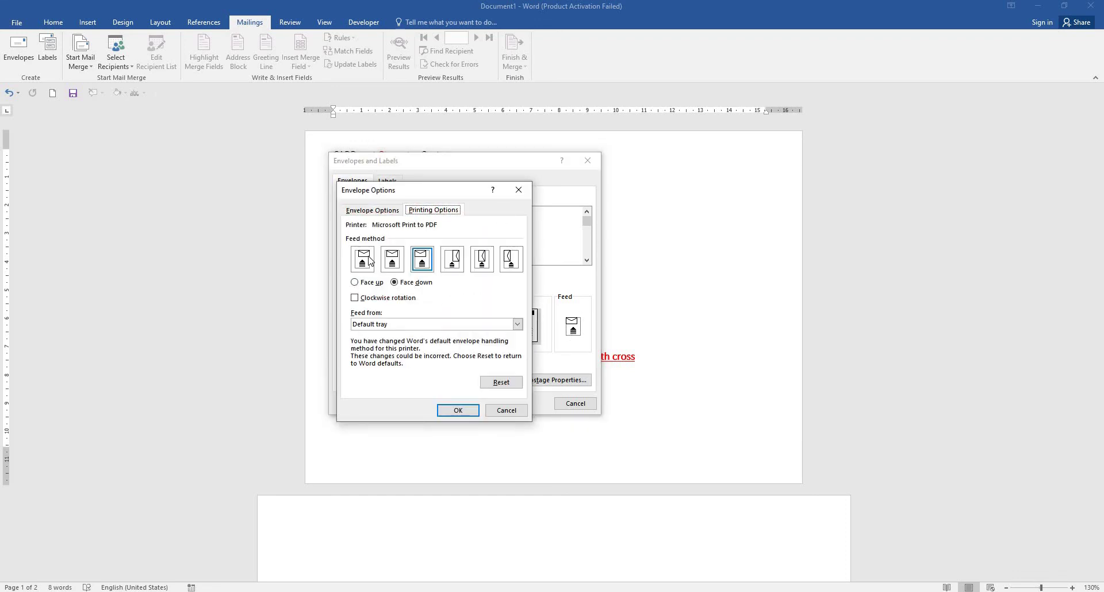
click(371, 282)
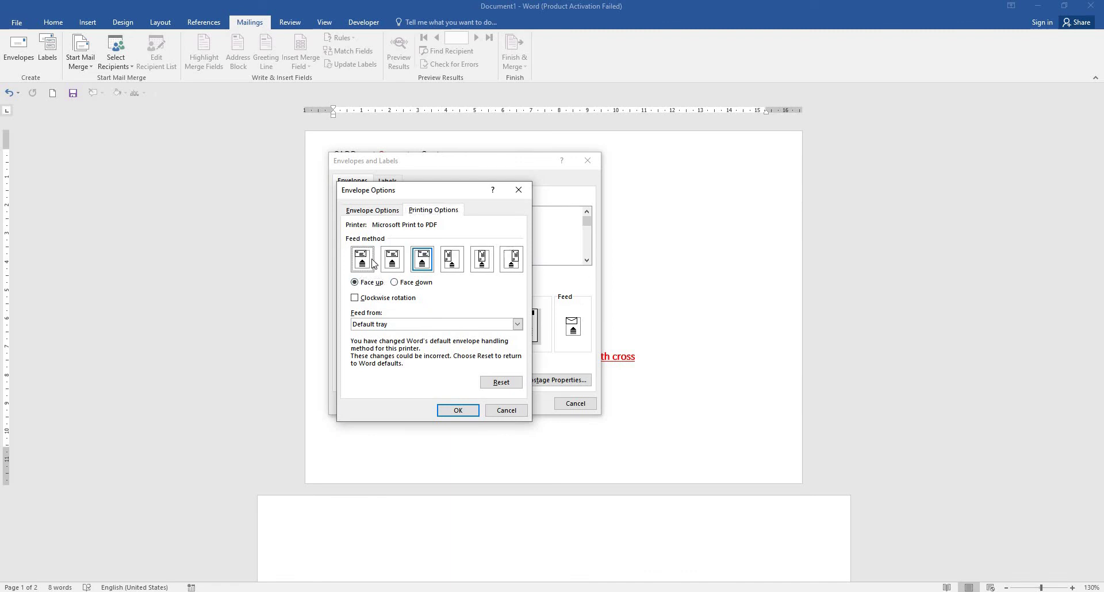
click(458, 268)
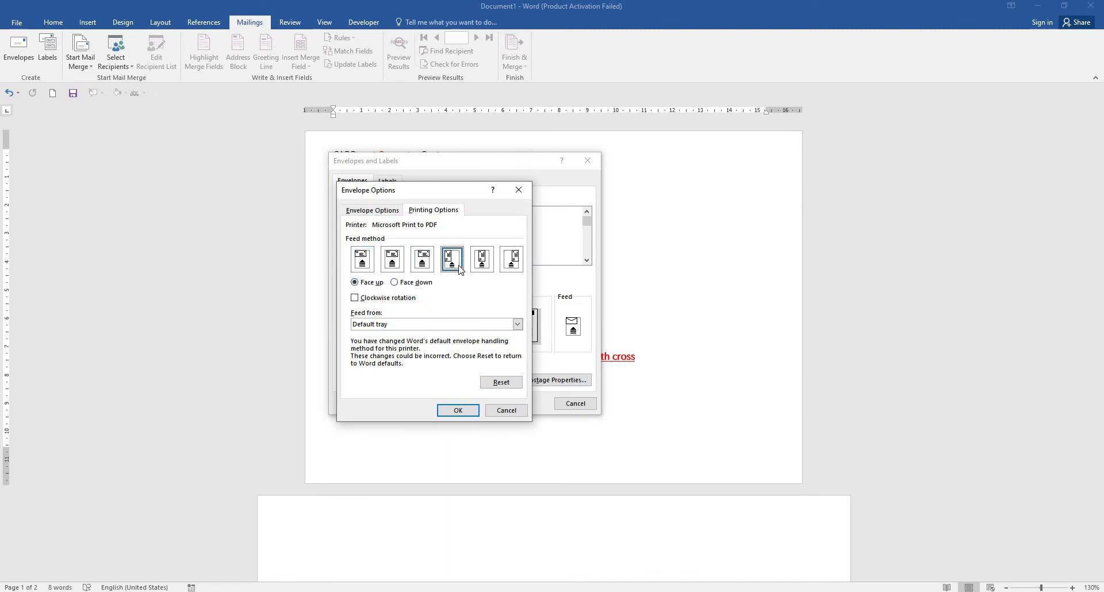
click(487, 270)
click(454, 413)
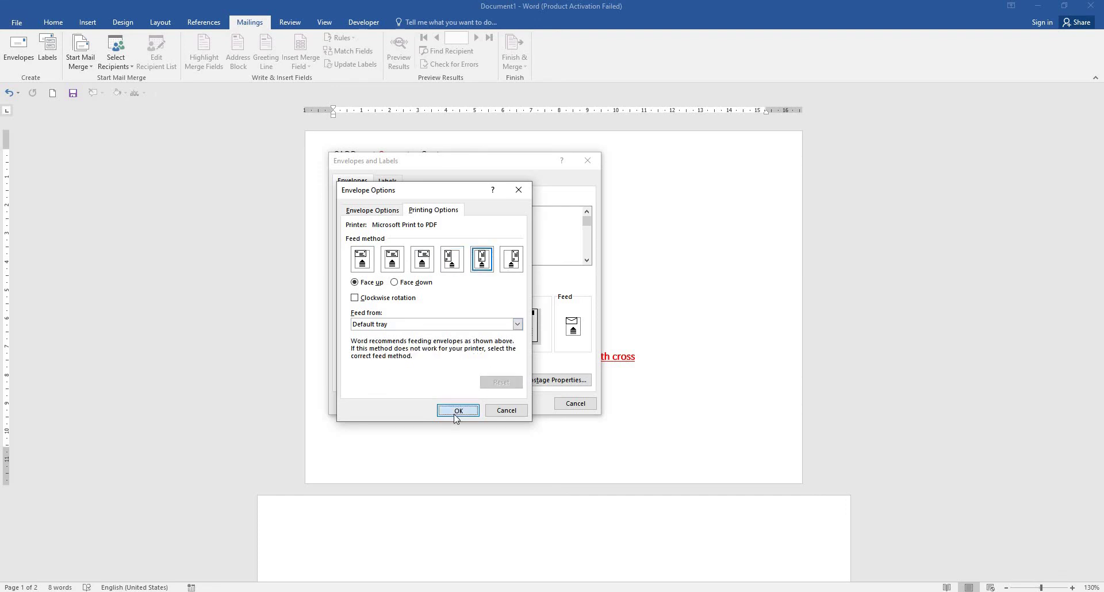
click(569, 404)
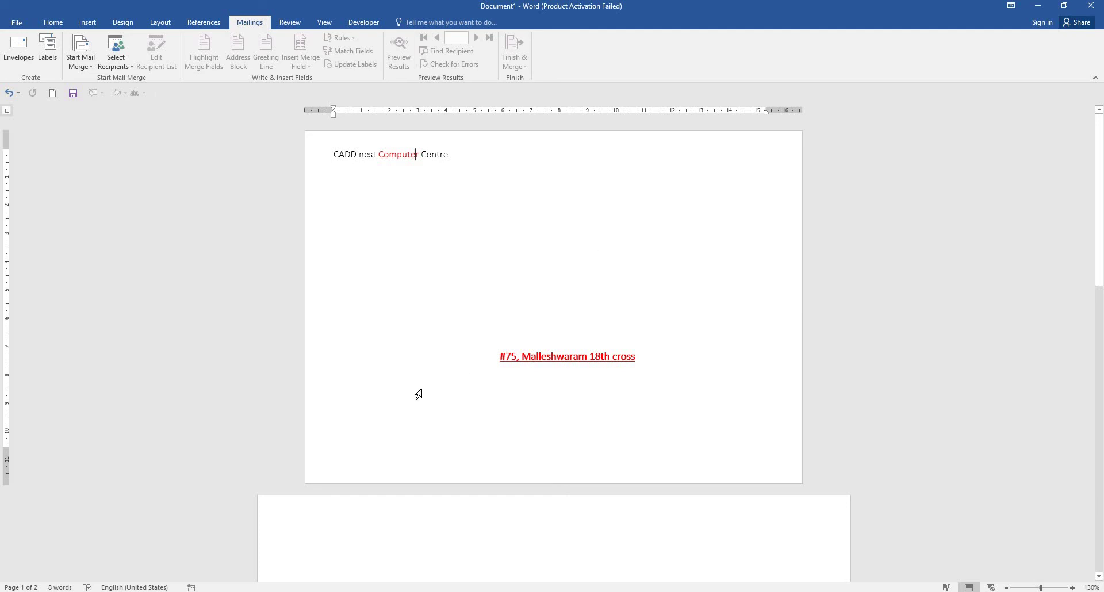
scroll(647, 518, down, 4)
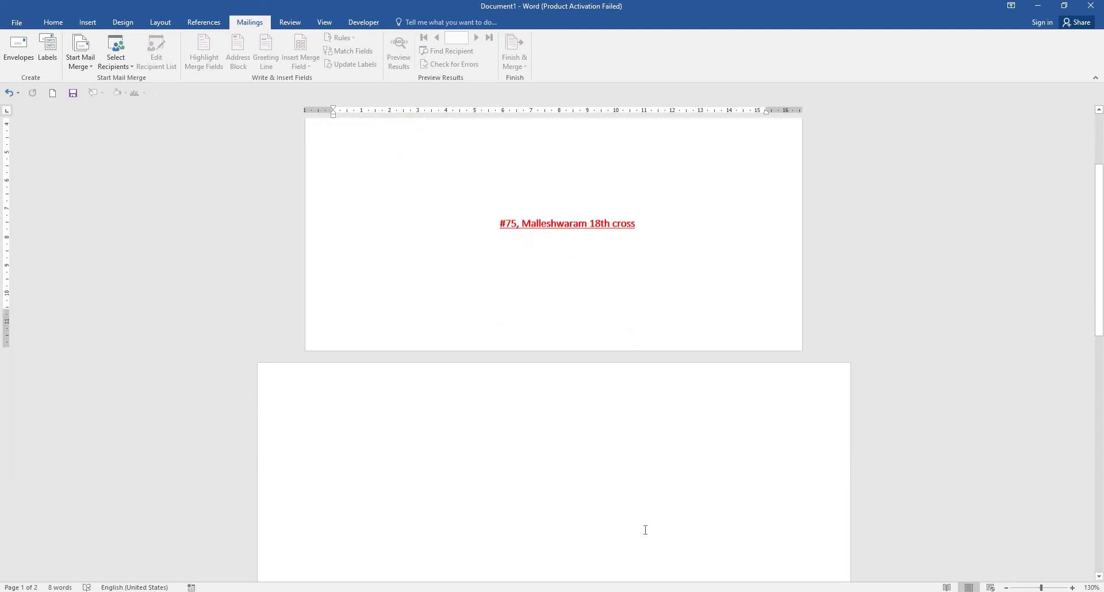
scroll(644, 532, up, 3)
scroll(645, 532, up, 1)
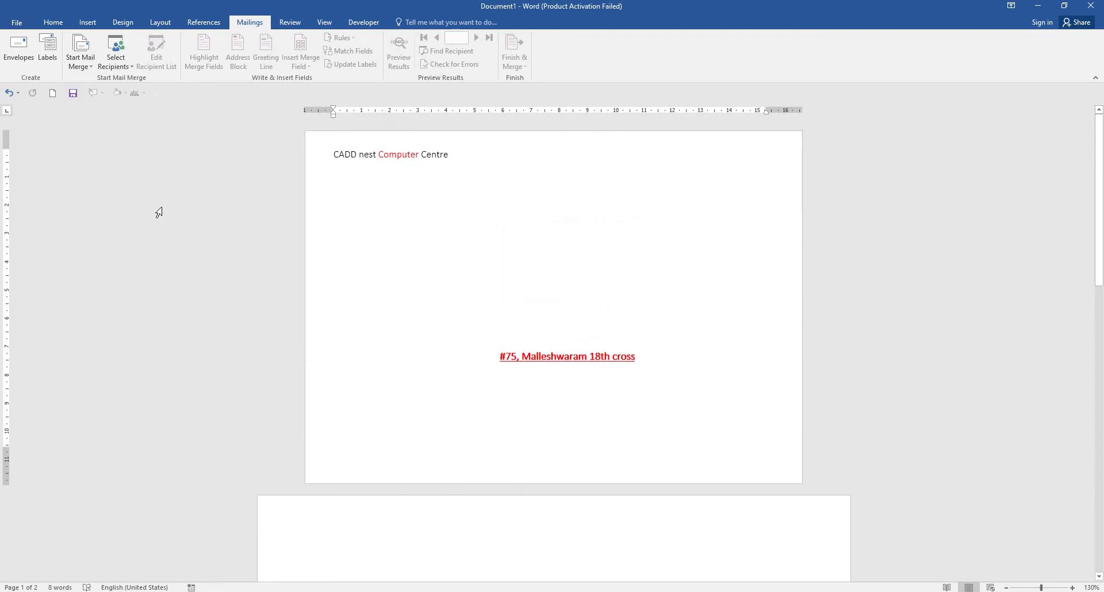